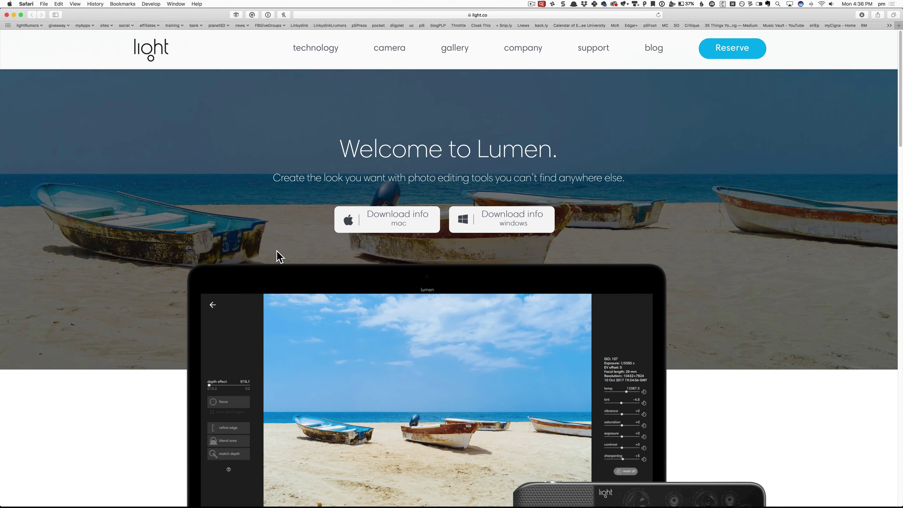
Scroll the light.co Lumen page down to the 'Take Lumen for a spin' sample downloads
left_click(383, 16)
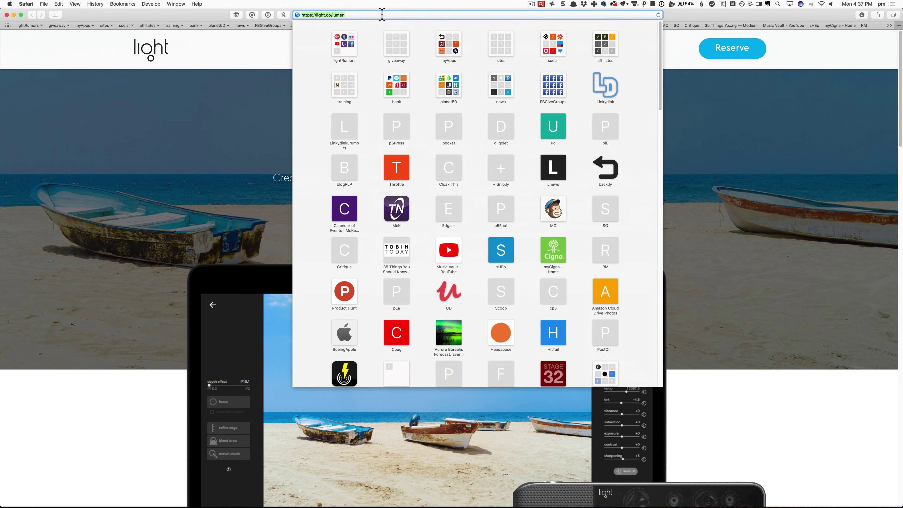
left_click(265, 143)
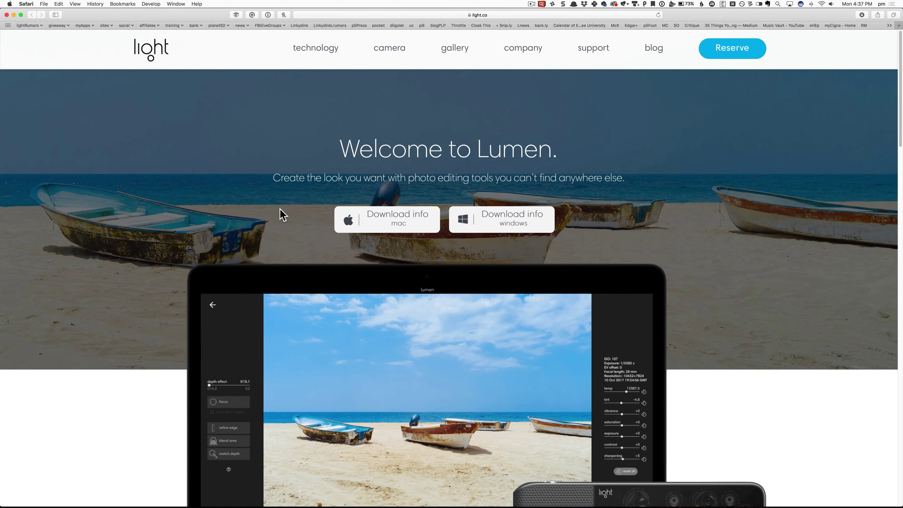
scroll(280, 212, "down", 2)
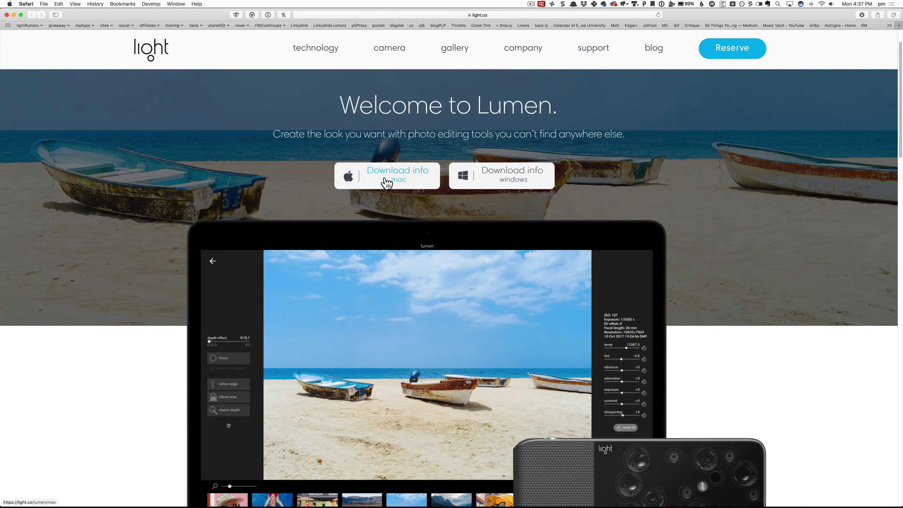
scroll(386, 183, "down", 3)
scroll(386, 183, "down", 10)
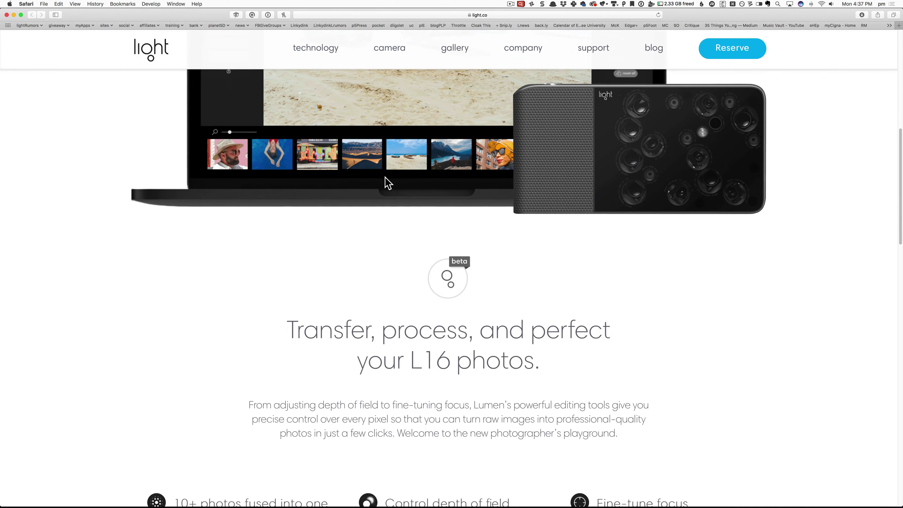
scroll(387, 183, "down", 12)
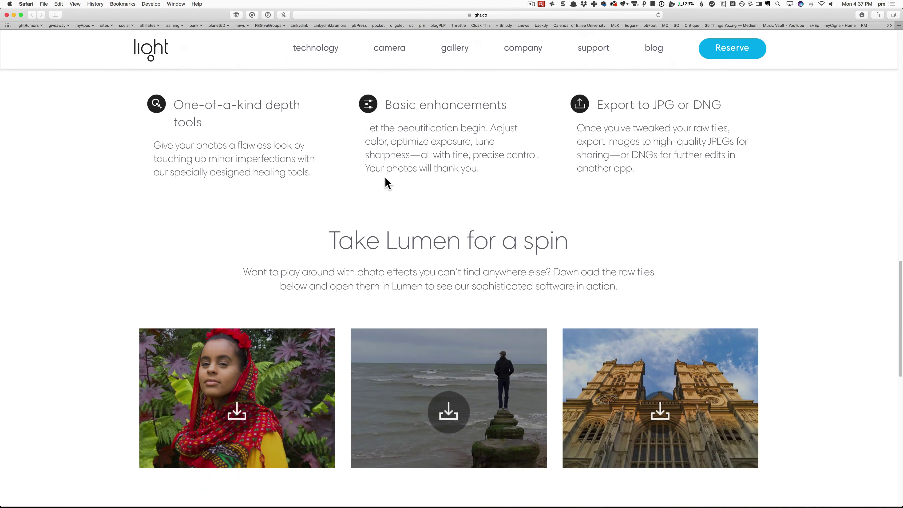
scroll(388, 183, "down", 1)
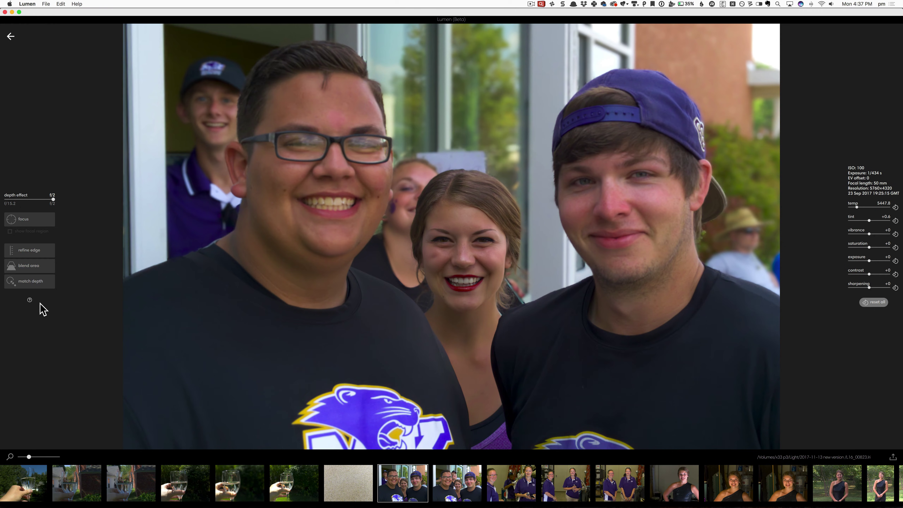
Turn on focus adjustment and work through the focus tutorial to its last page, then close it
left_click(30, 300)
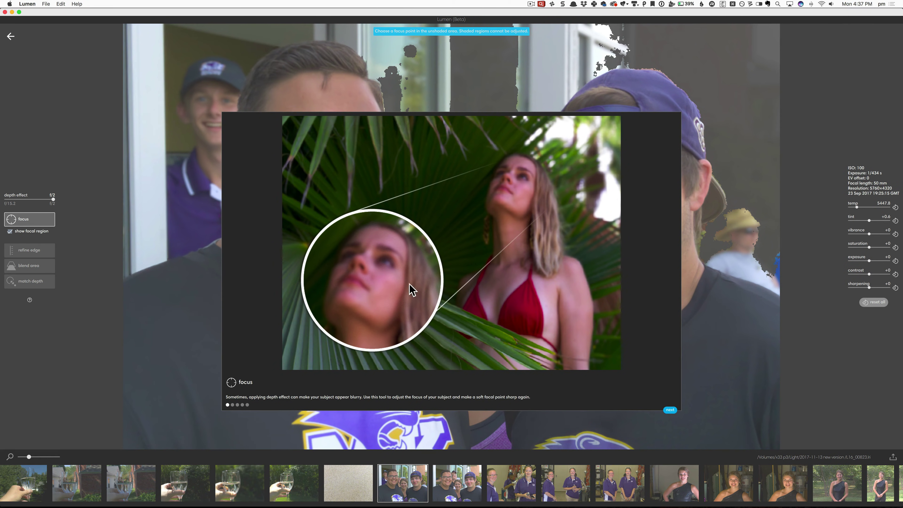
left_click(671, 410)
left_click(670, 410)
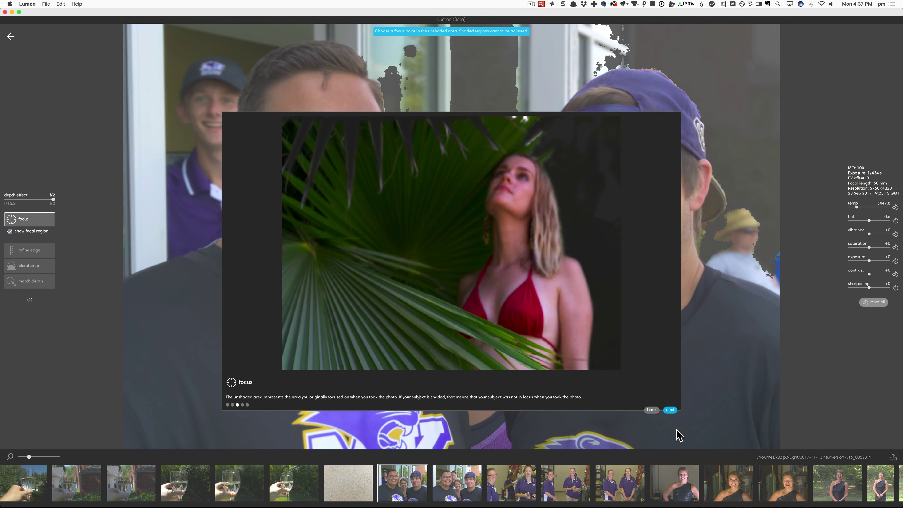
left_click(670, 410)
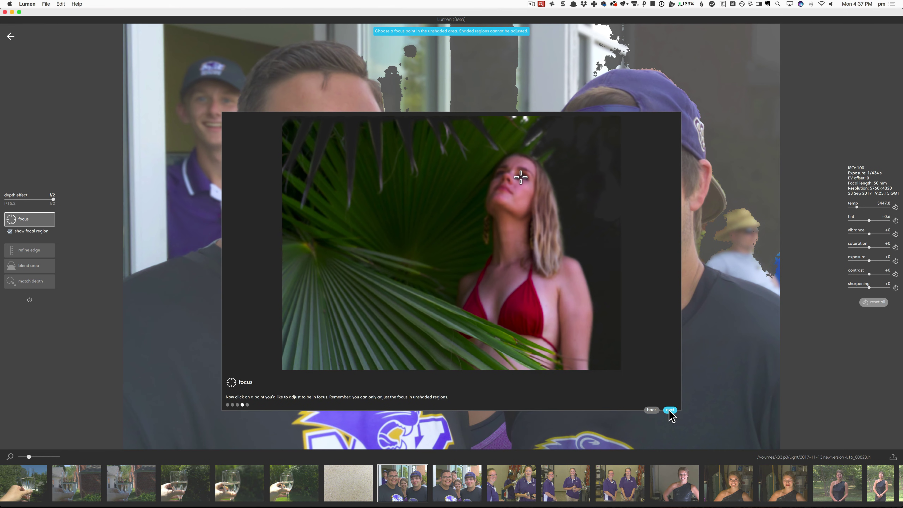
left_click(670, 410)
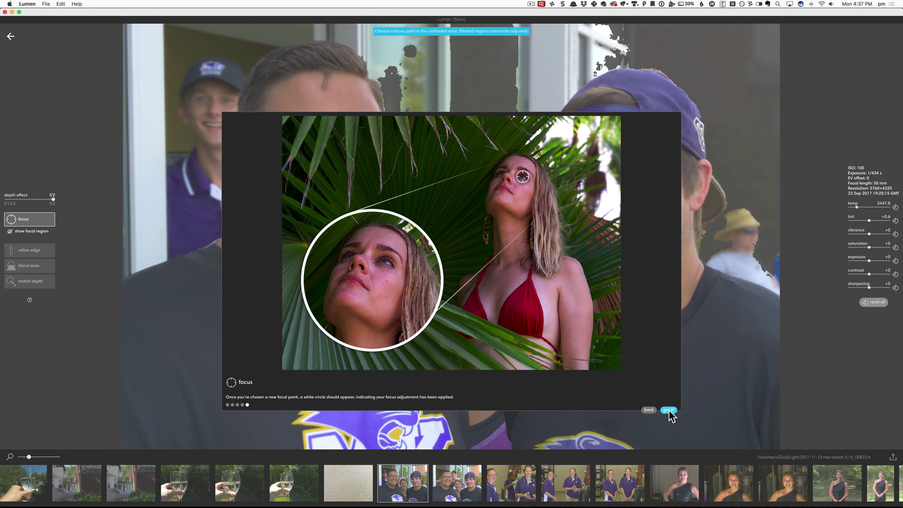
left_click(669, 410)
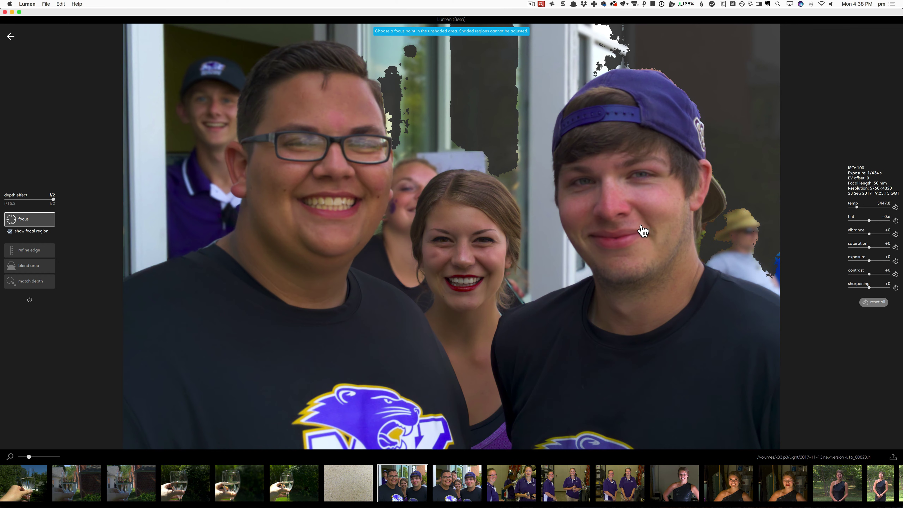
Set the focus point on the purple-capped man's eye on the right
left_click(642, 174)
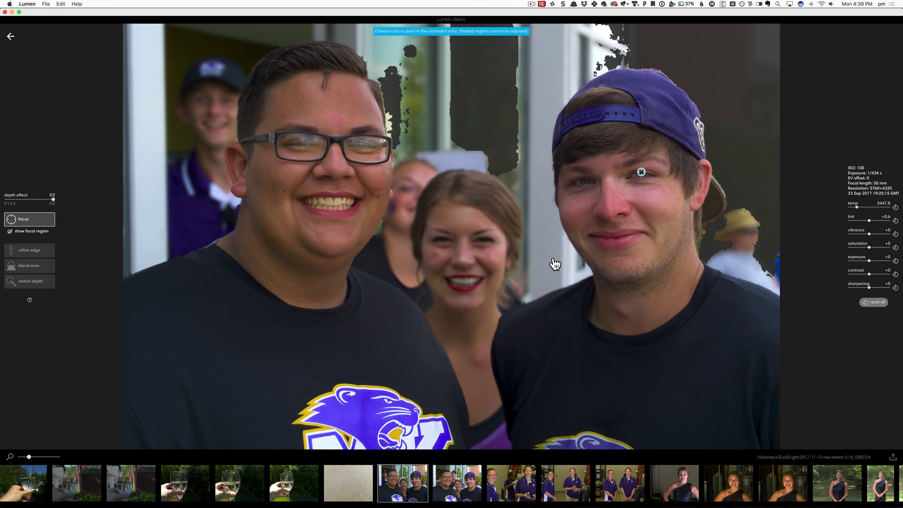
scroll(619, 225, "up", 3)
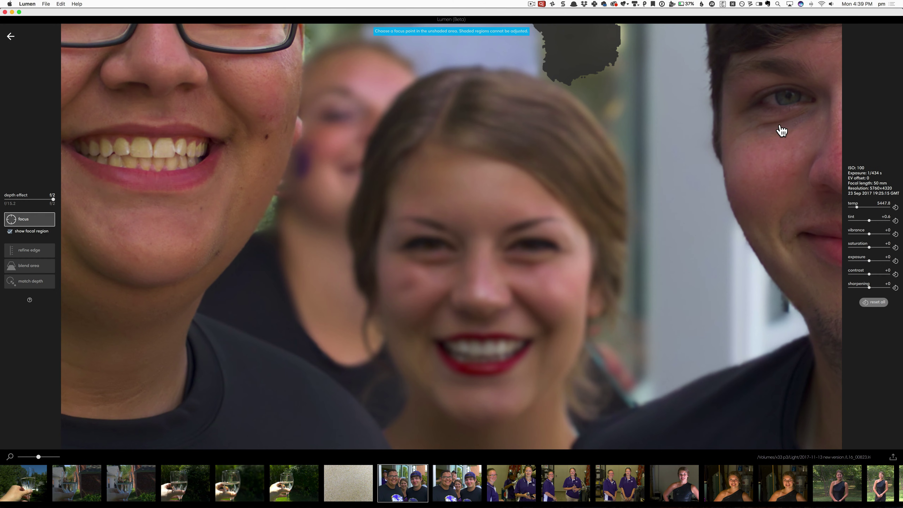
scroll(509, 251, "down", 2)
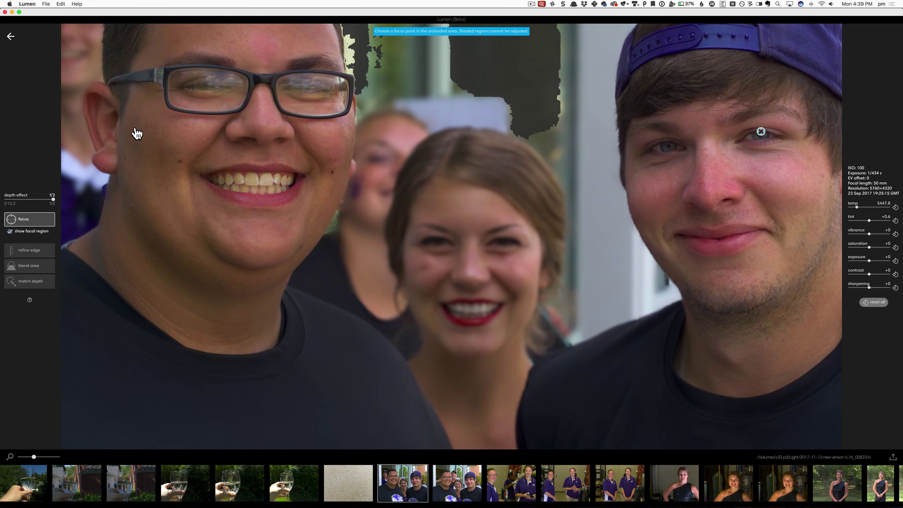
scroll(141, 153, "down", 5)
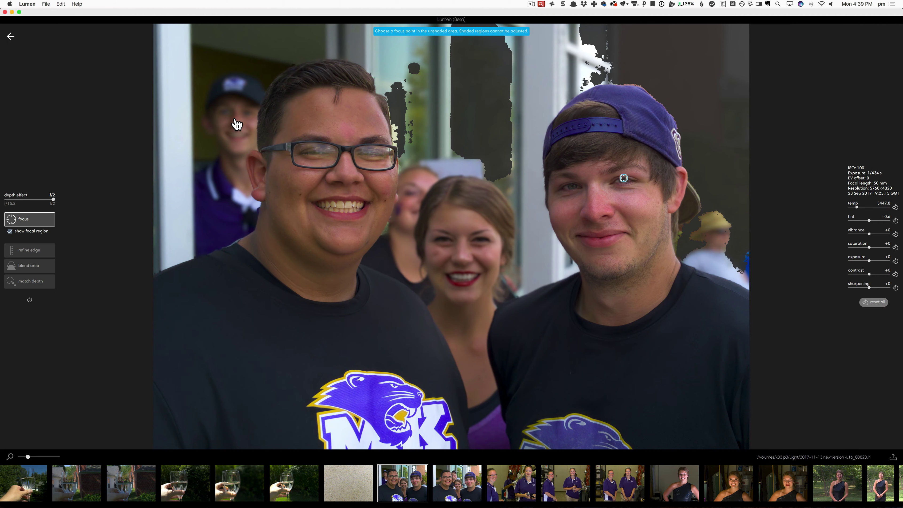
Move the focus point to the boy in the doorway and apply the focus change
left_click(235, 119)
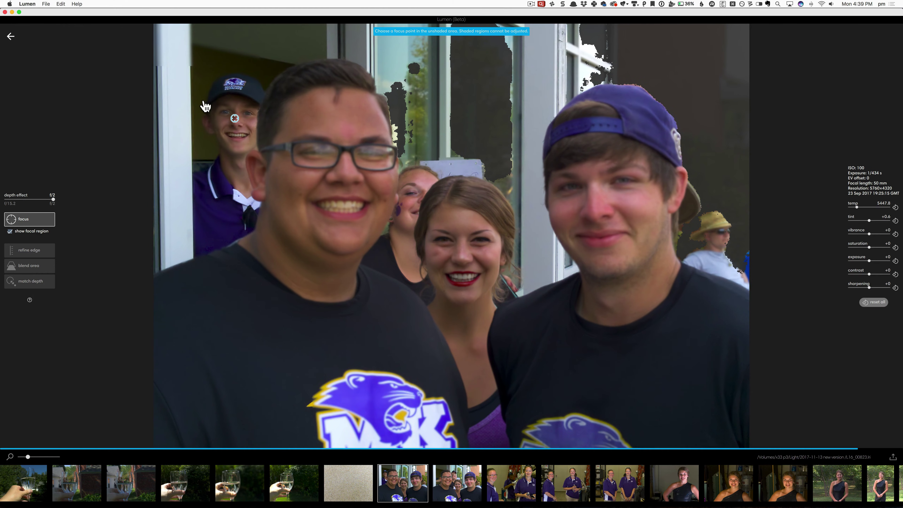
scroll(232, 129, "up", 3)
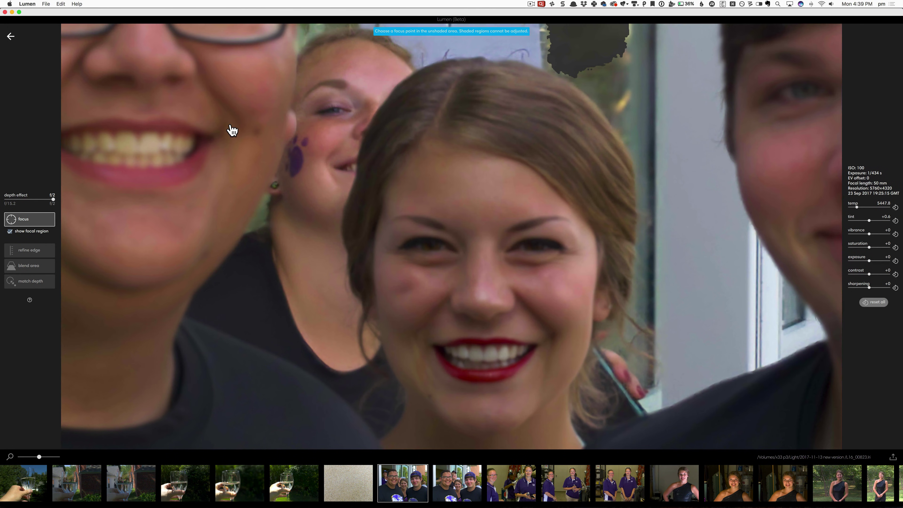
left_click(32, 220)
Pan and zoom out until the whole group photo fits the canvas
left_click_drag(120, 124, 565, 363)
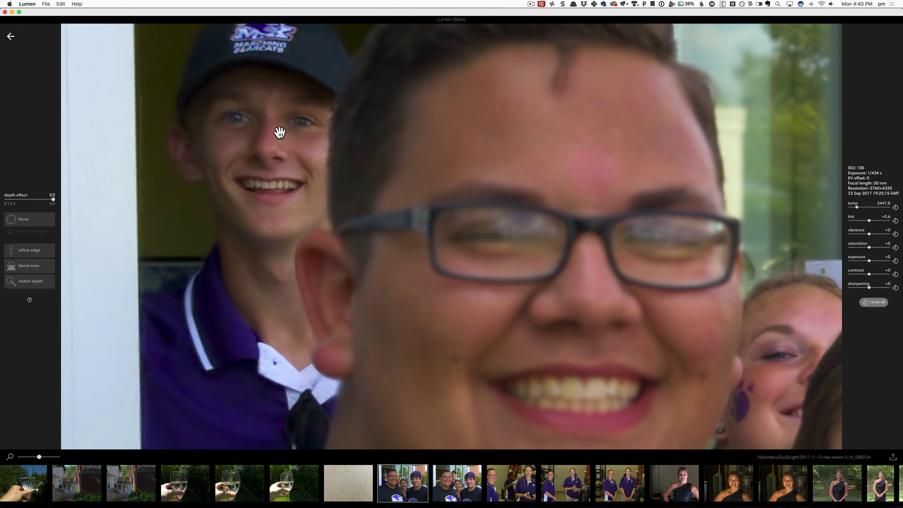
scroll(280, 133, "up", 3)
scroll(280, 133, "down", 10)
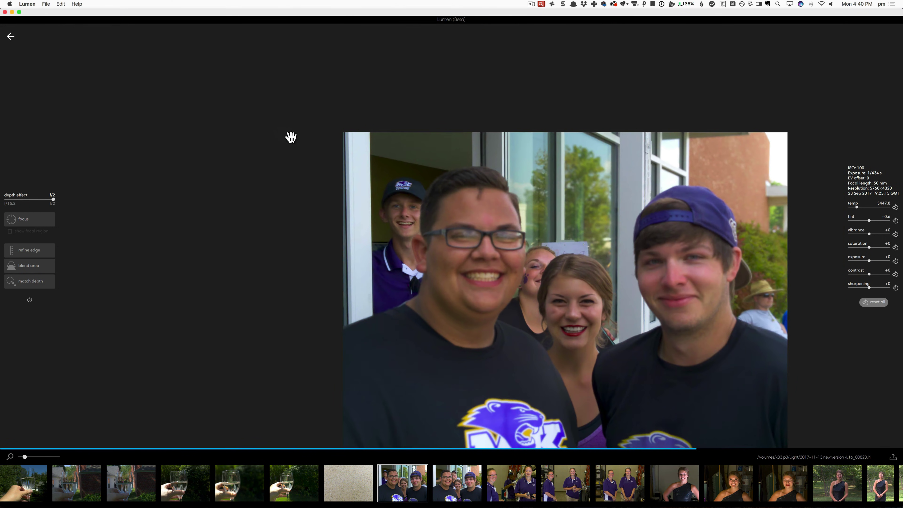
Center the full group photo in the canvas using the hand tool
left_click_drag(416, 222, 303, 155)
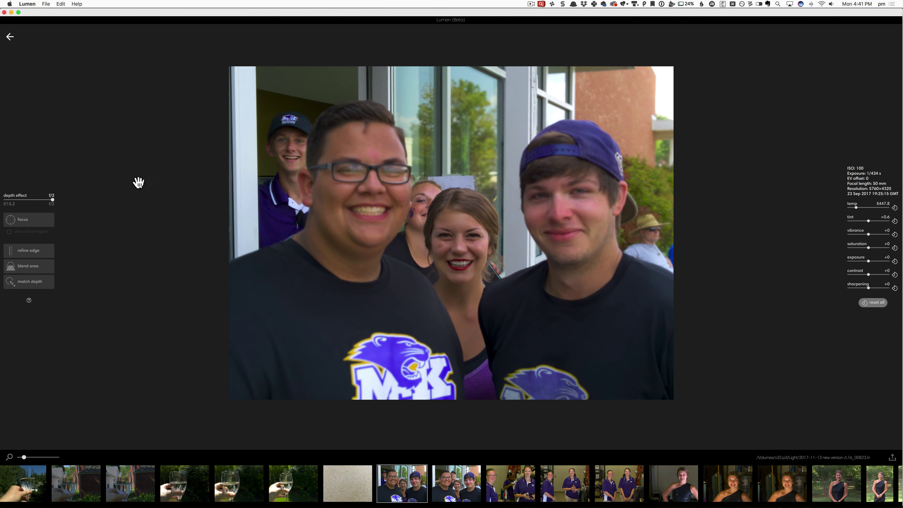
Place the focus point on the left man's glasses, zoom in, and leave focus selection
left_click(46, 221)
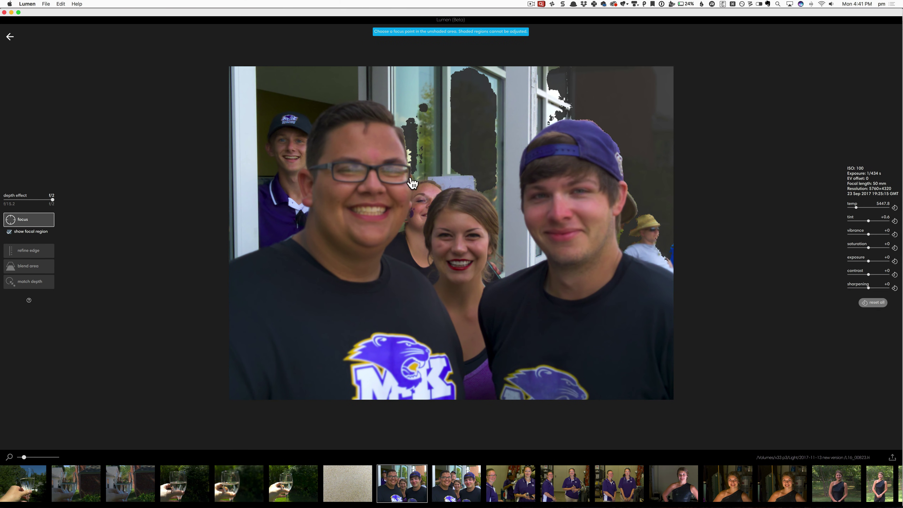
left_click(391, 173)
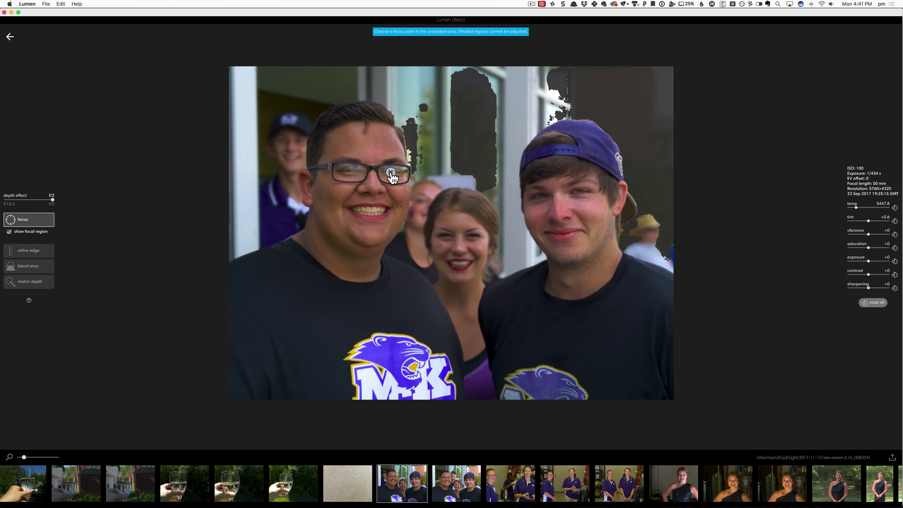
scroll(393, 178, "up", 5)
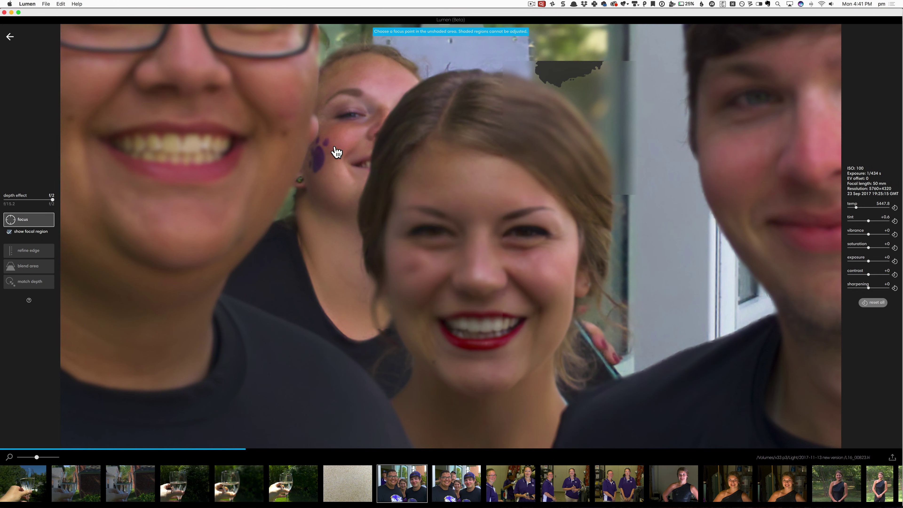
left_click(36, 221)
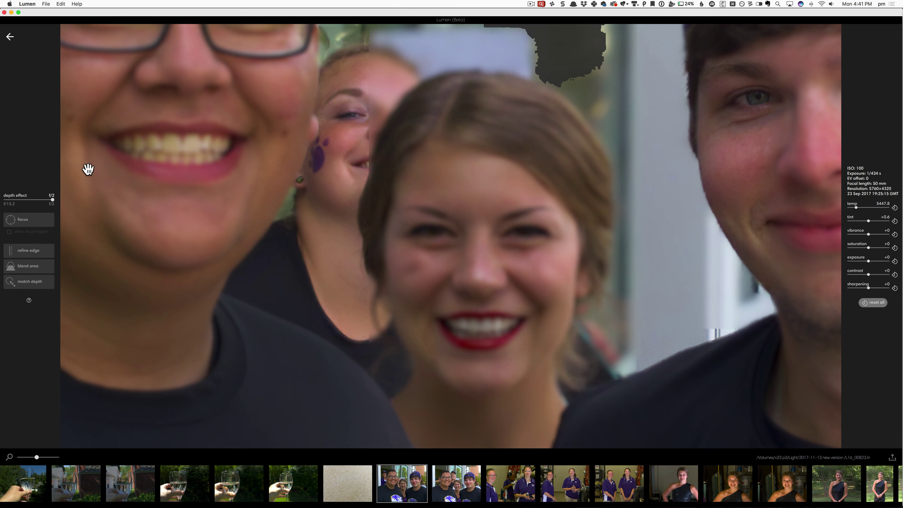
Pan around the glasses-wearing man's face and the capped man behind him
left_click_drag(139, 112, 264, 283)
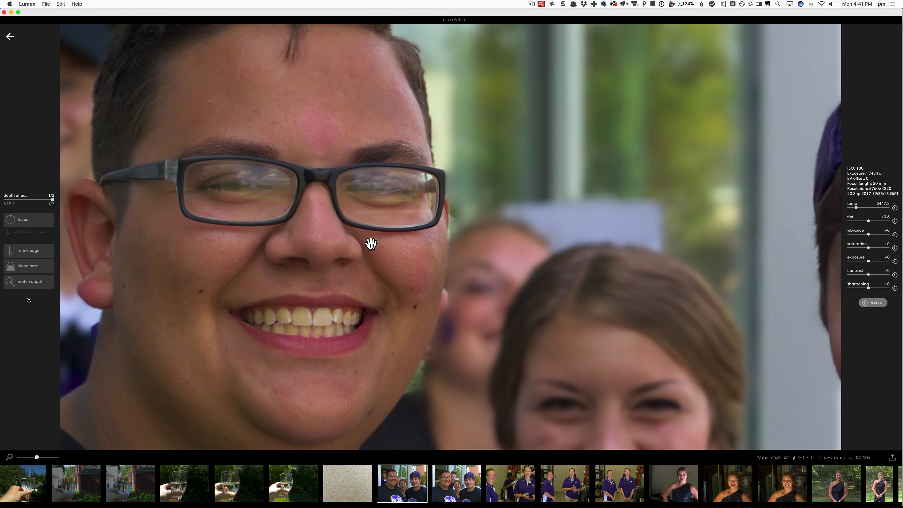
left_click_drag(114, 122, 268, 157)
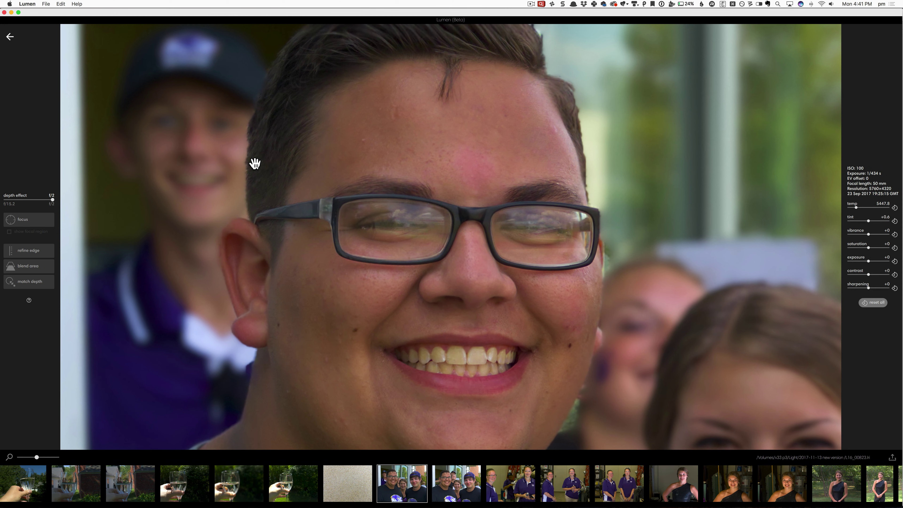
left_click_drag(255, 164, 183, 151)
left_click_drag(375, 164, 303, 142)
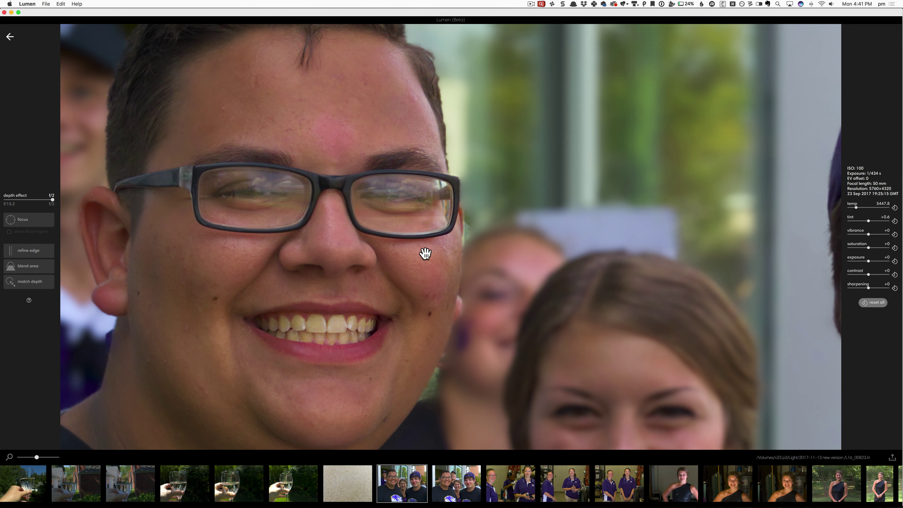
Zoom in on the blurred woman's face beside him
scroll(421, 250, "up", 3)
left_click_drag(417, 248, 374, 204)
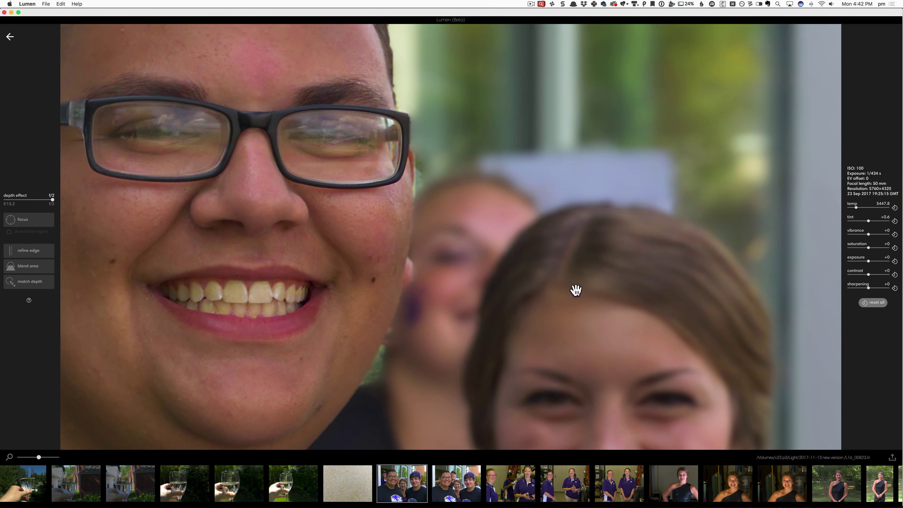
scroll(613, 316, "up", 5)
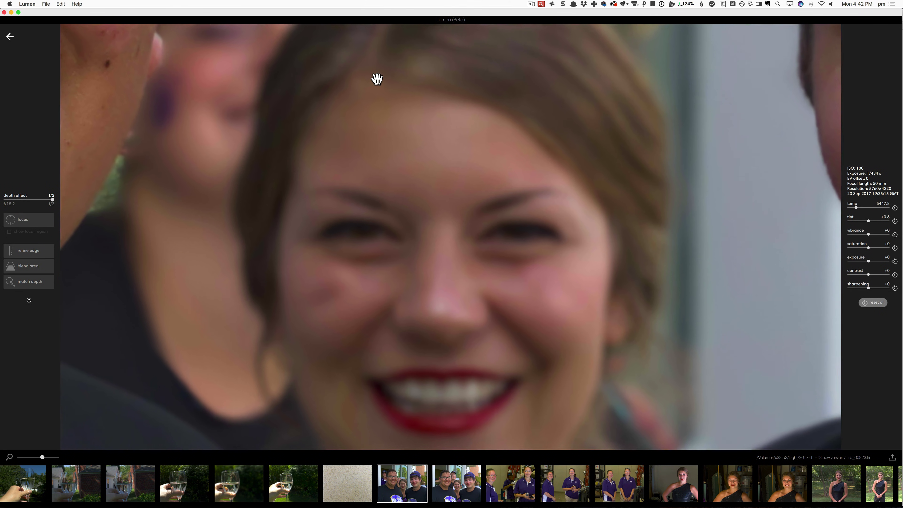
Place the focus point on the woman's eye and zoom to check her now-sharp face
left_click(51, 223)
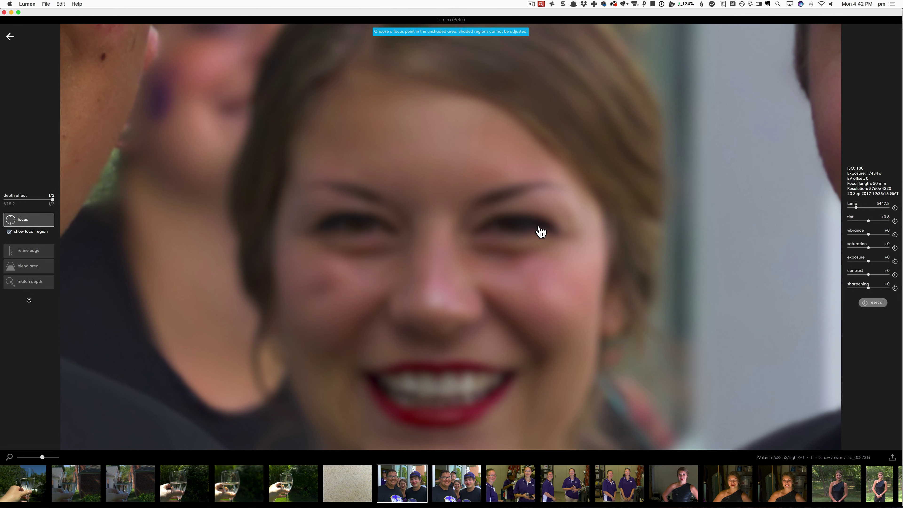
left_click(513, 228)
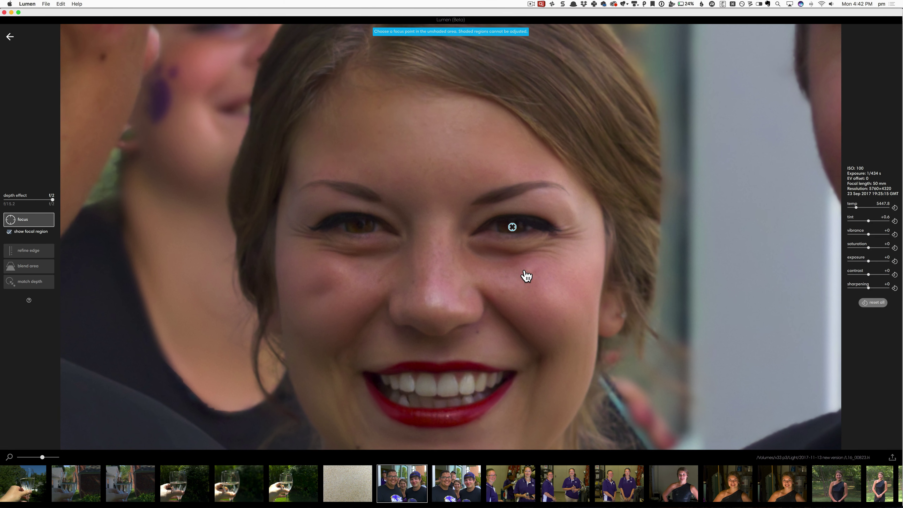
scroll(526, 276, "up", 3)
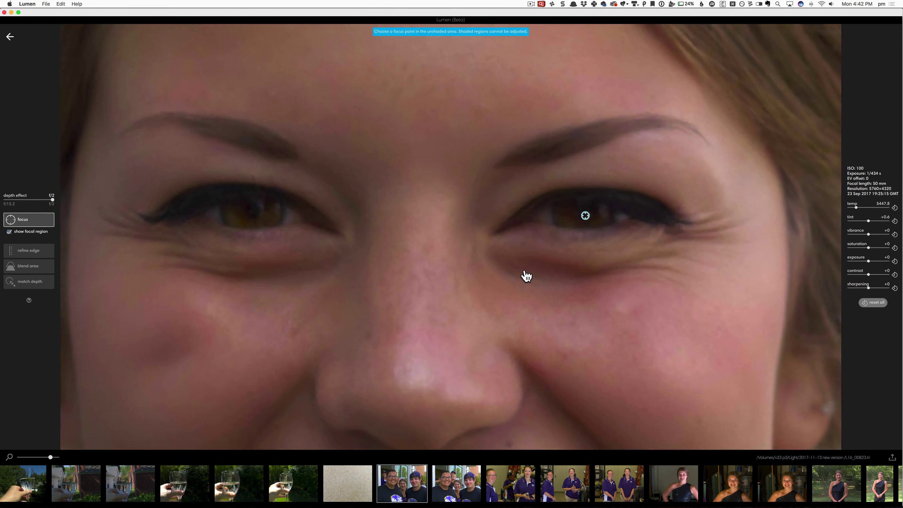
scroll(526, 276, "down", 4)
scroll(526, 276, "down", 4)
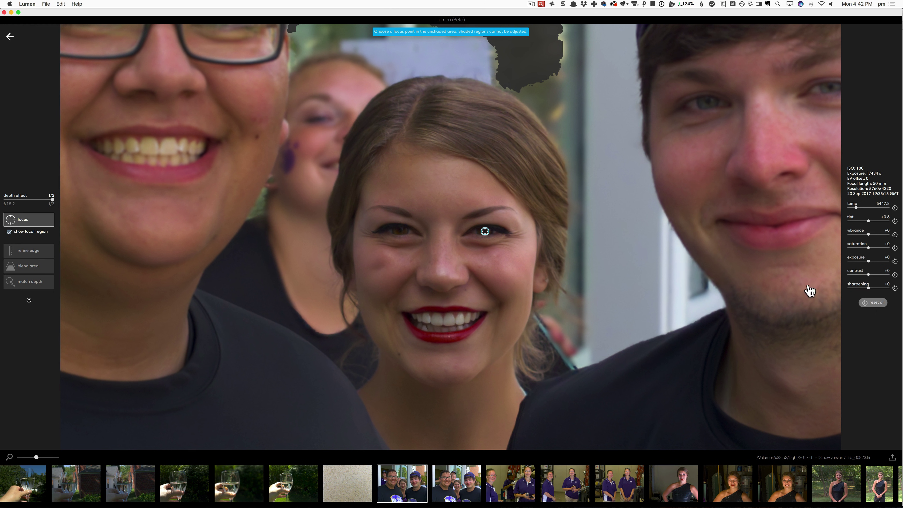
Set sharpening to about +51.7 and zoom out for a wider view
left_click(878, 287)
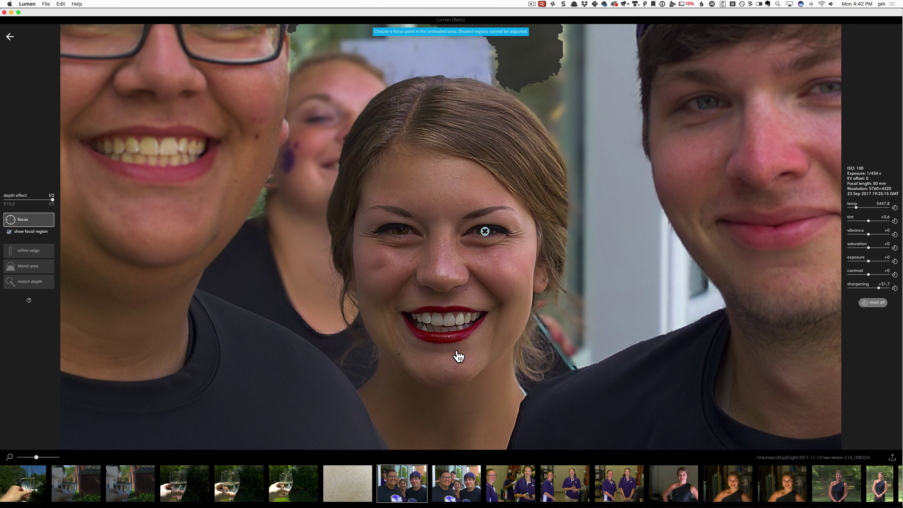
scroll(458, 357, "down", 5)
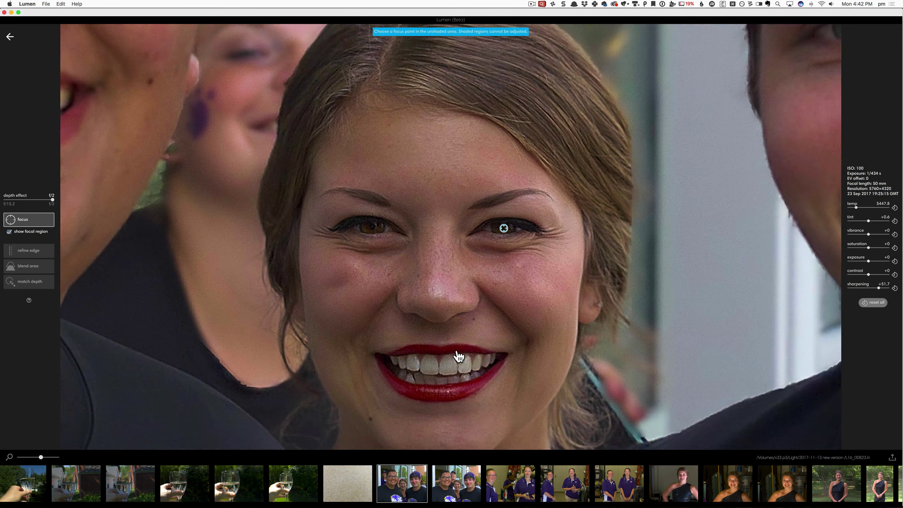